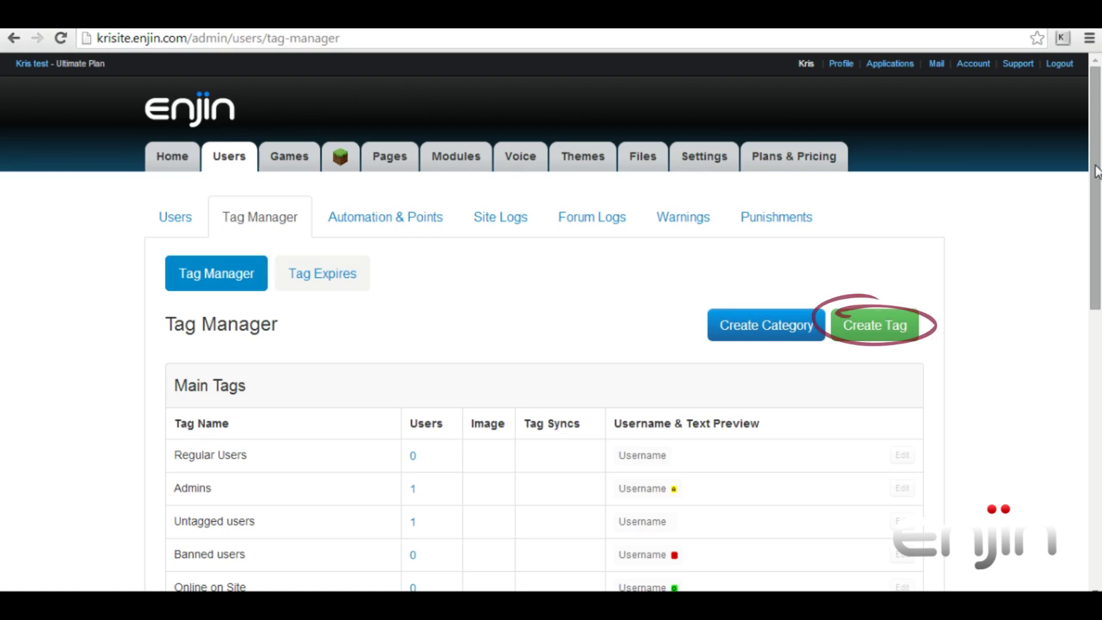
Go to the User Automations list and open the Upgrade to Forum Rank 1 automation's settings.
scroll(1096, 171, down, 10)
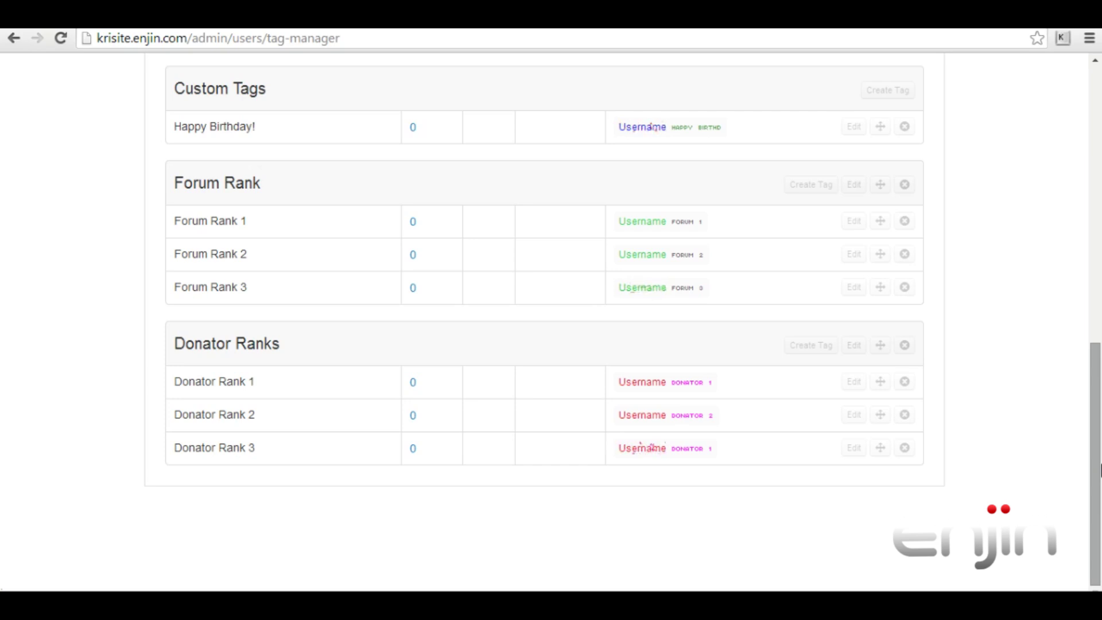
drag(1099, 469, 1100, 189)
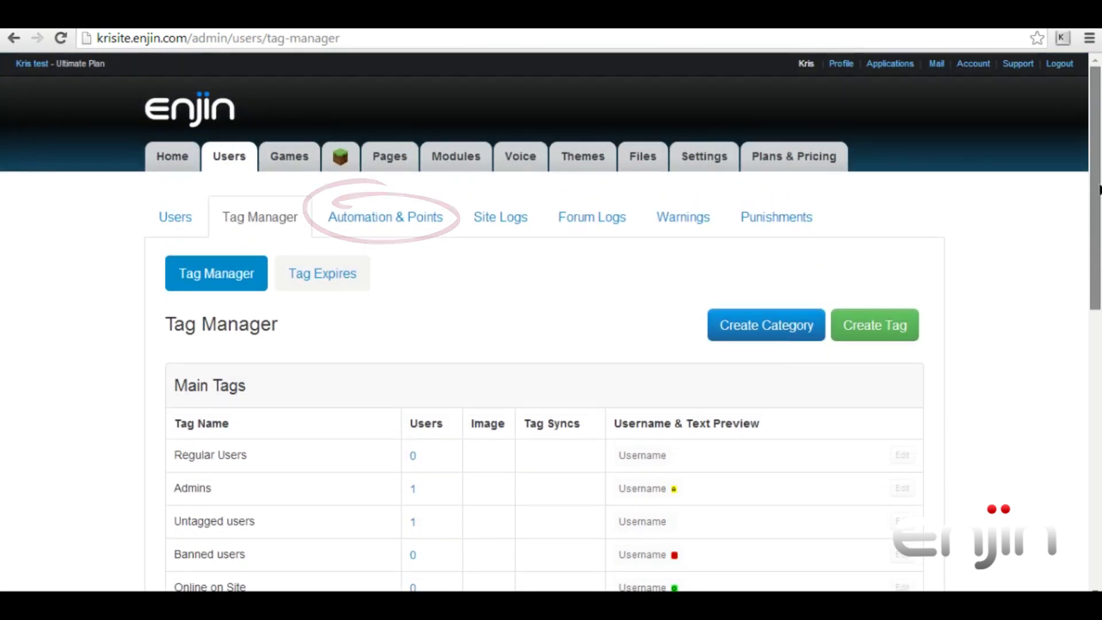
click(379, 219)
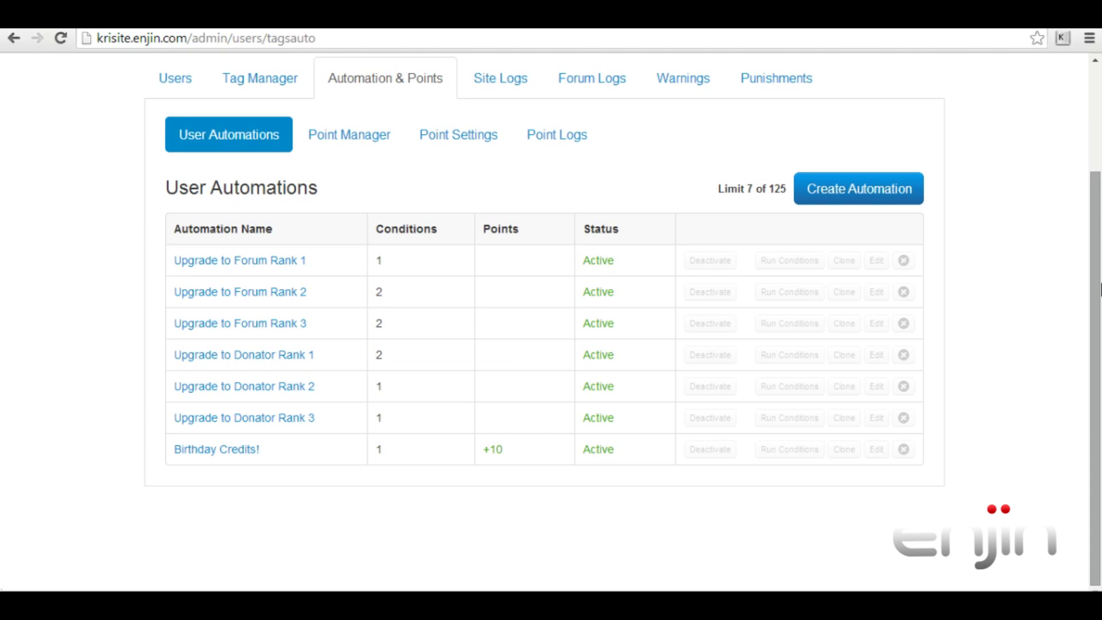
click(878, 262)
scroll(1099, 315, down, 2)
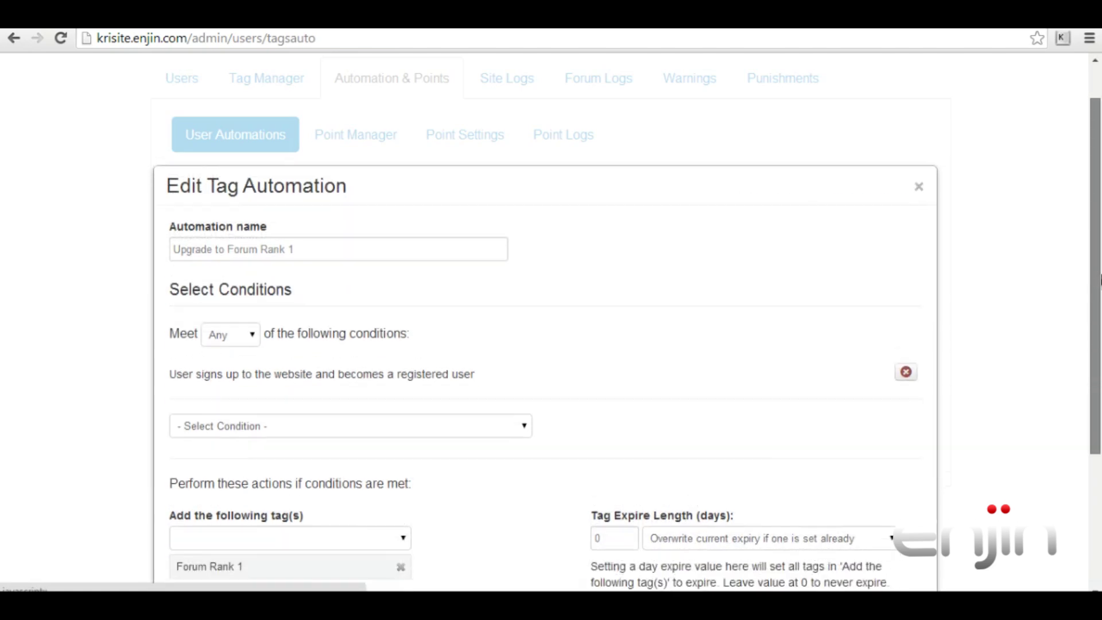
drag(1099, 315, 1100, 359)
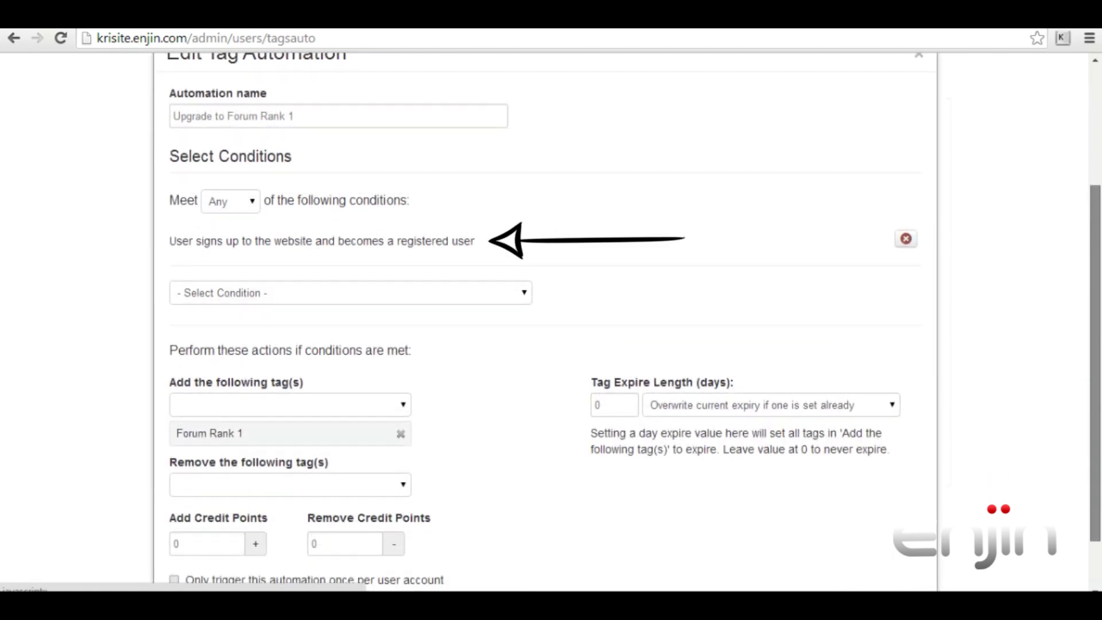
scroll(1099, 356, down, 2)
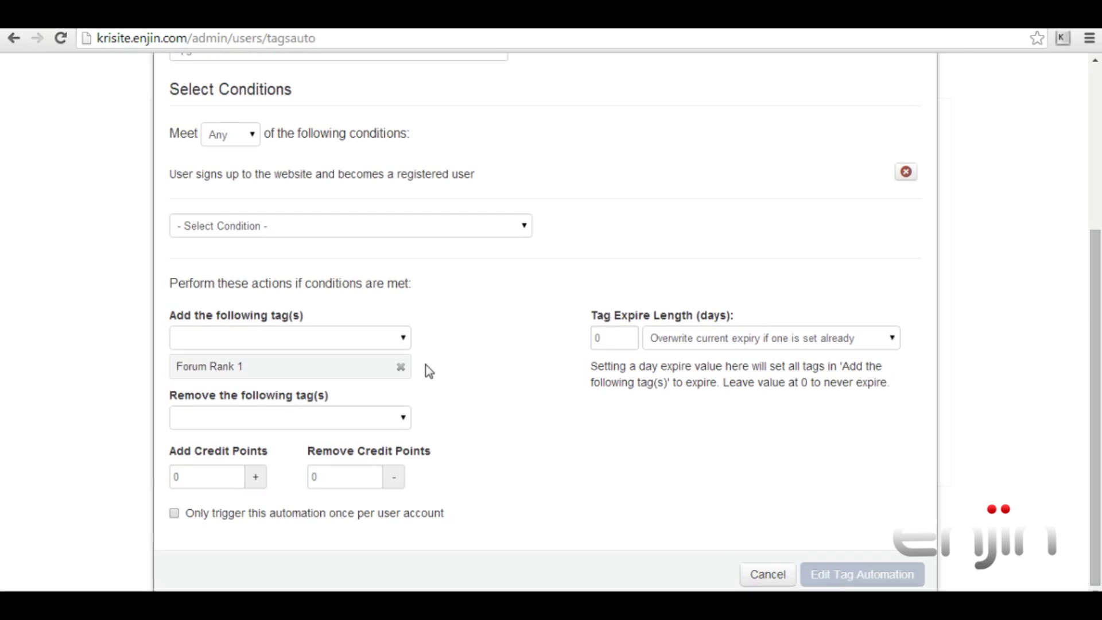
click(767, 574)
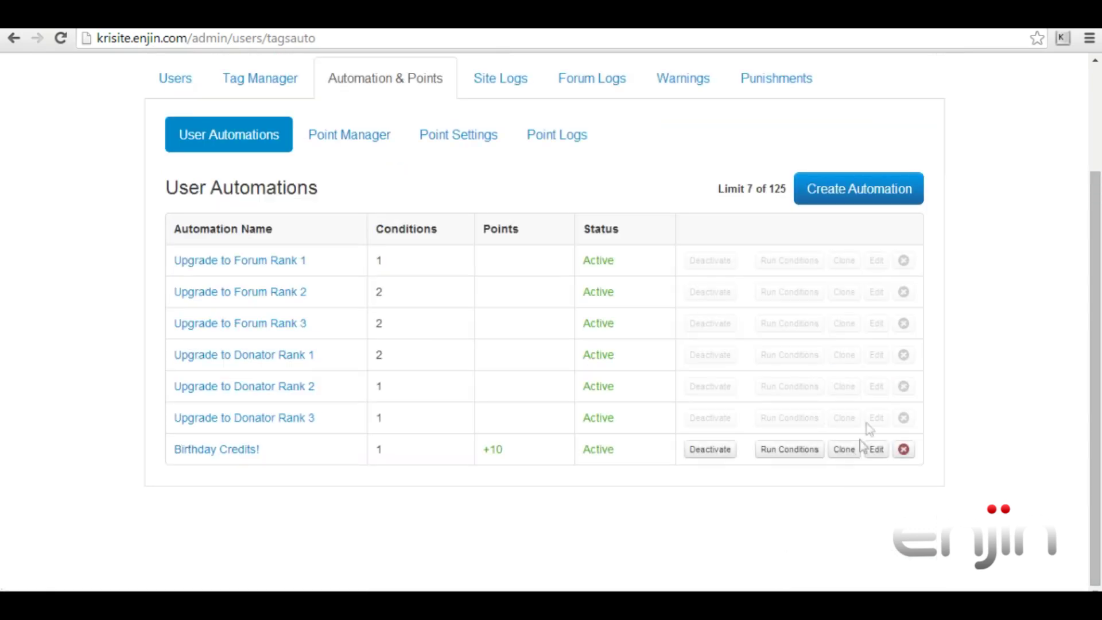
click(881, 295)
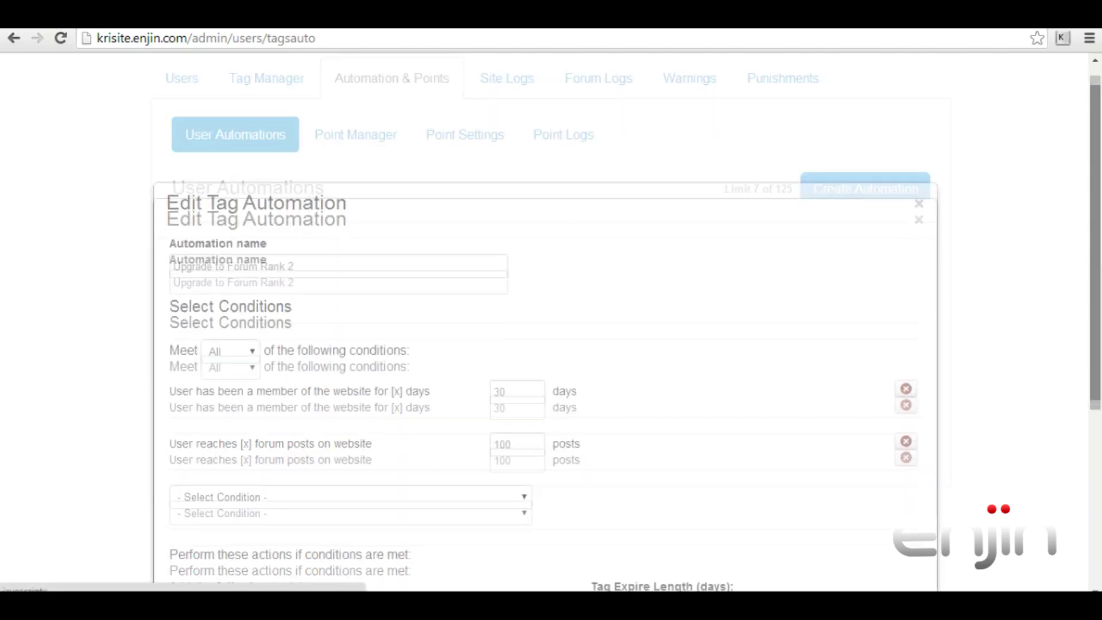
drag(1096, 246, 1099, 367)
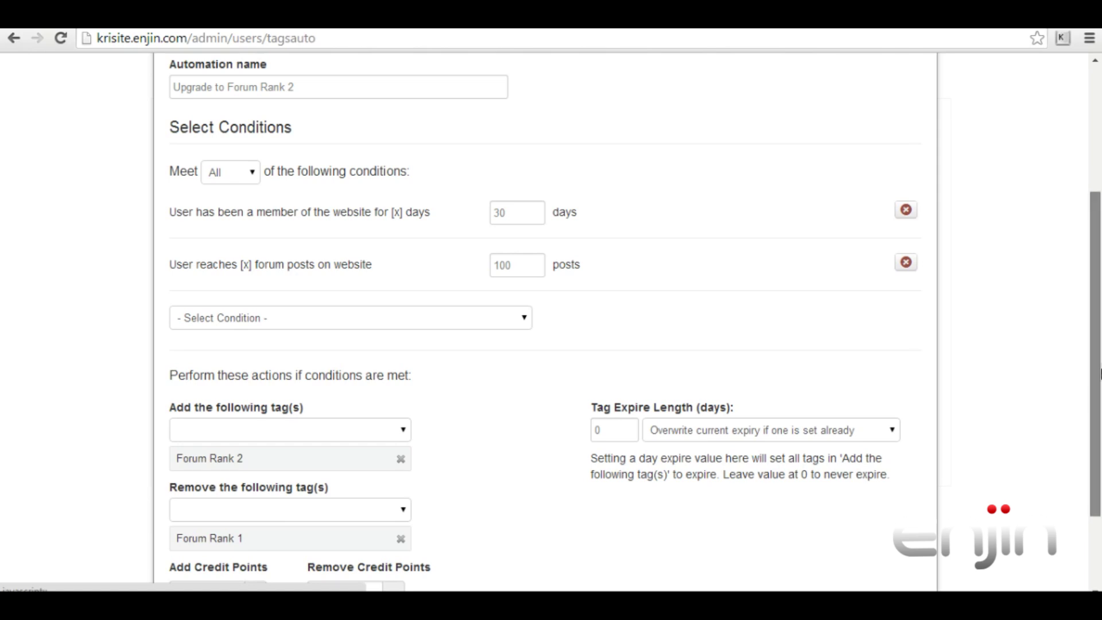
scroll(1099, 368, down, 1)
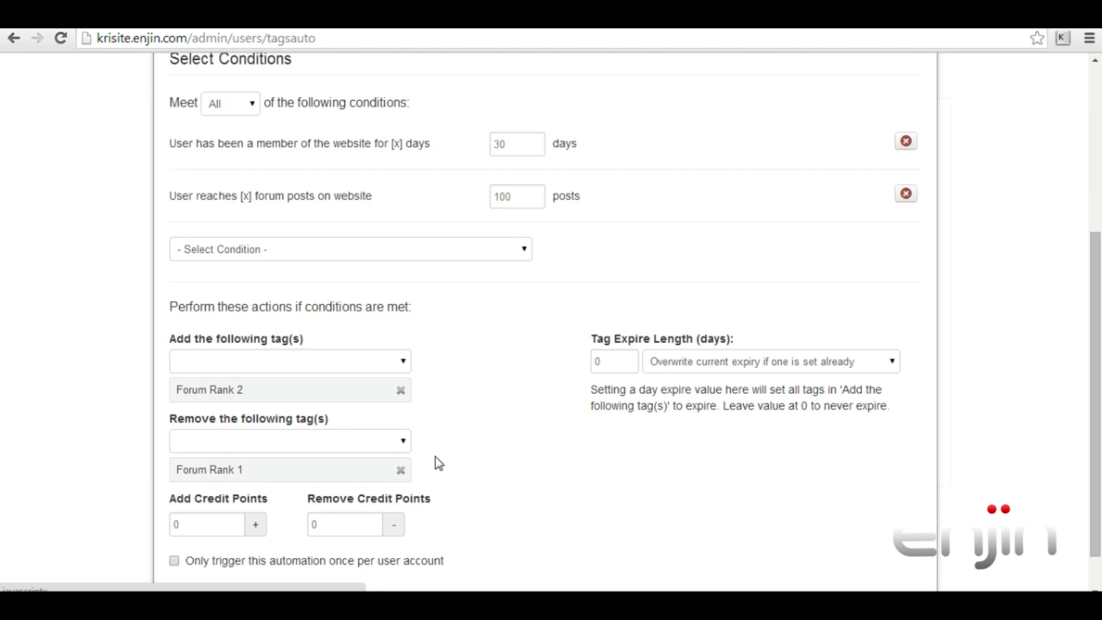
scroll(435, 459, down, 1)
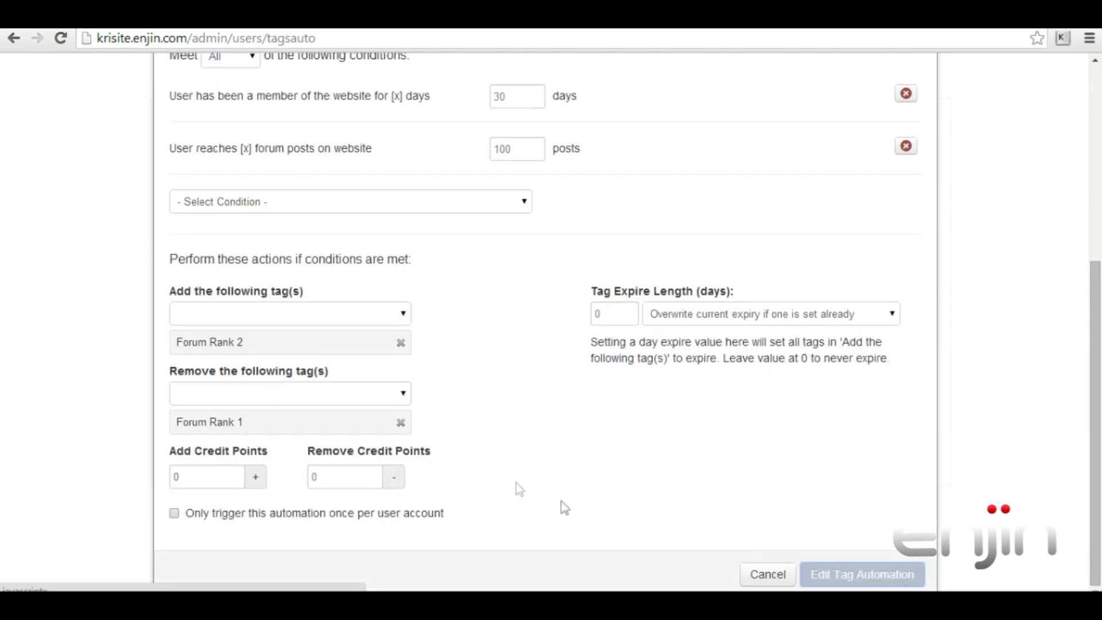
click(757, 575)
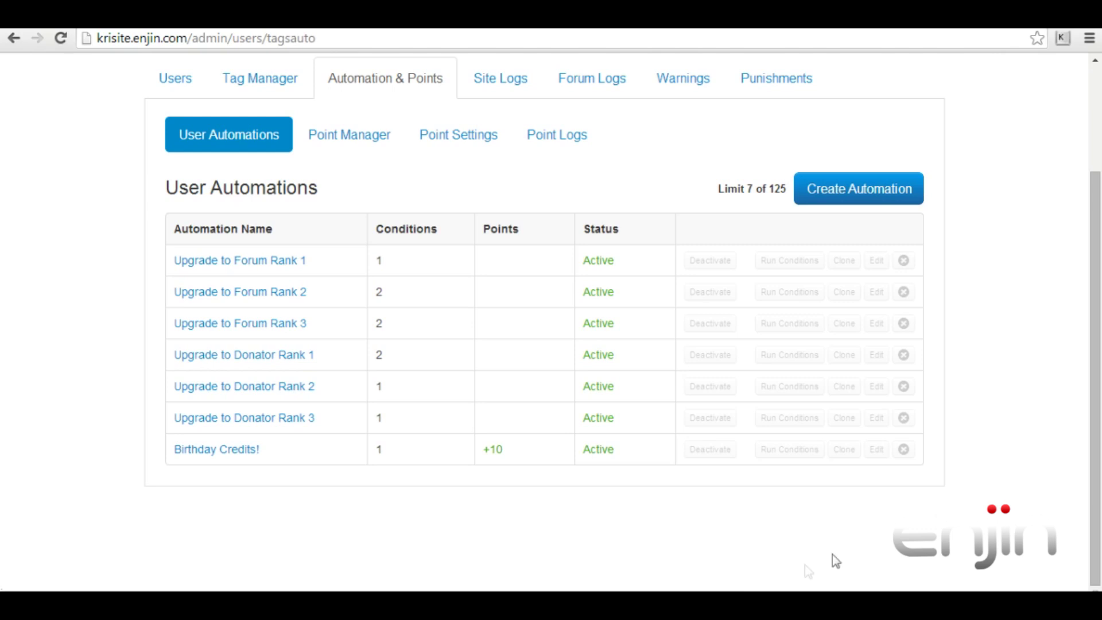
click(876, 324)
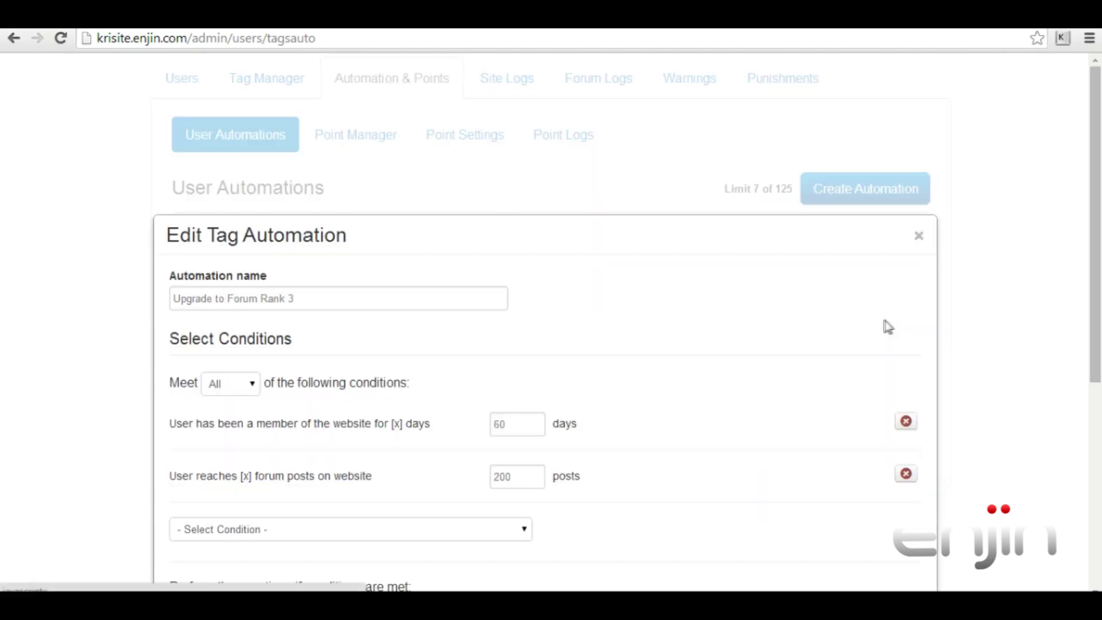
drag(1099, 218, 1098, 330)
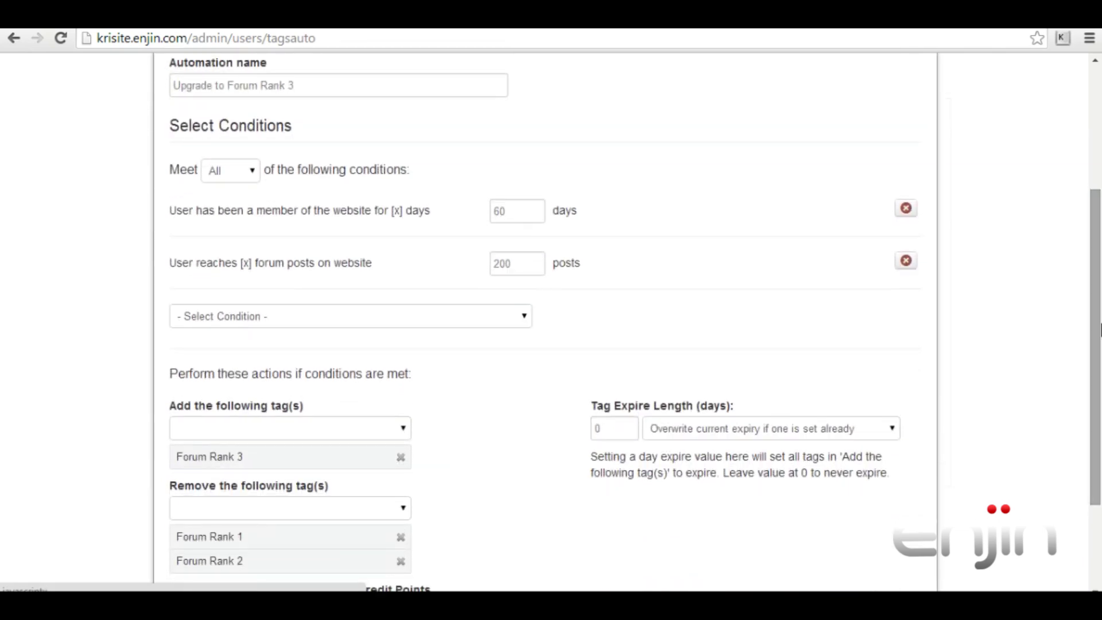
drag(1100, 330, 1100, 423)
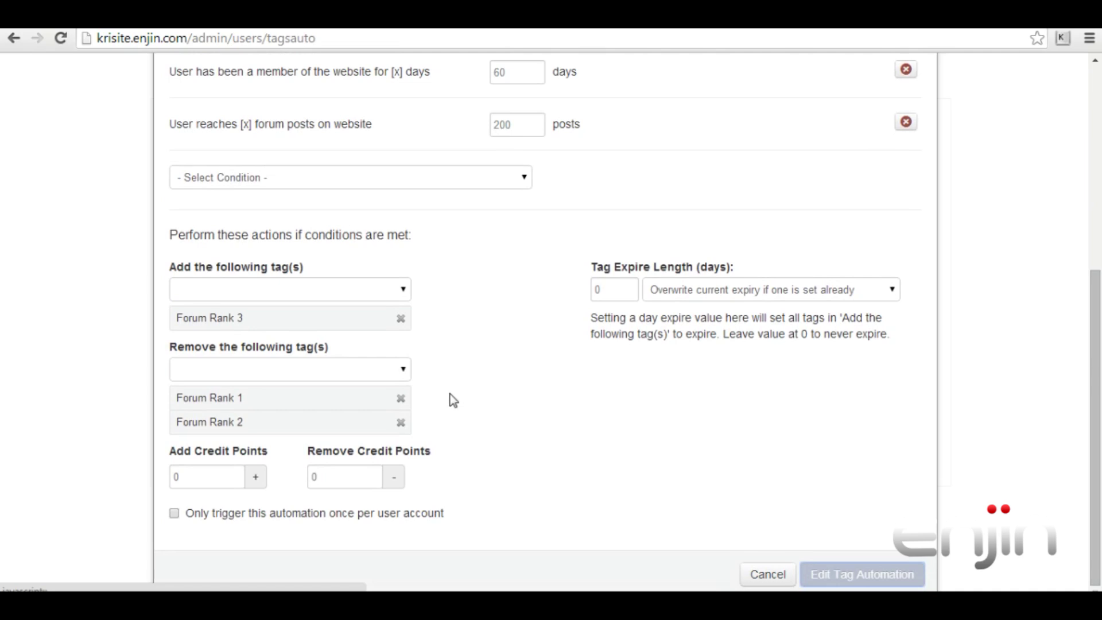
click(763, 574)
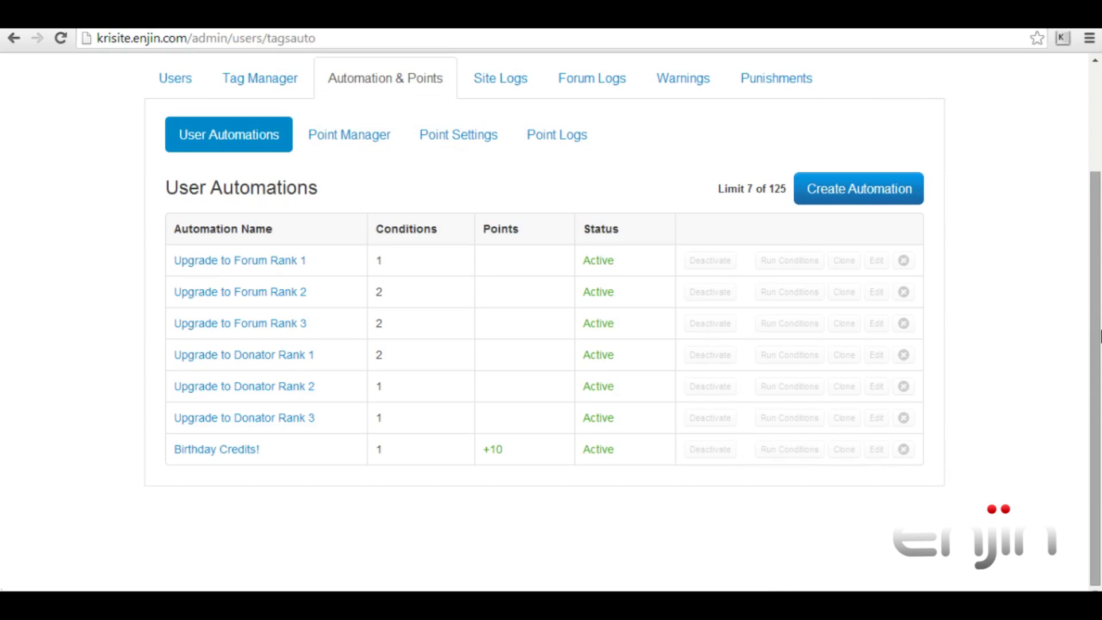
click(877, 358)
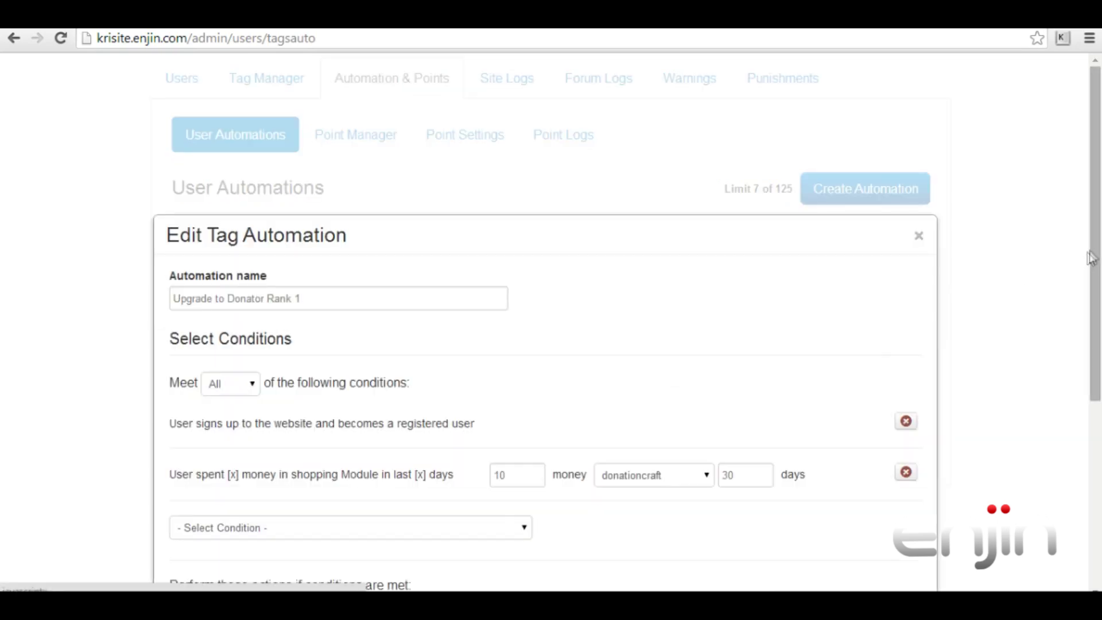
scroll(1096, 344, down, 3)
drag(1098, 349, 1099, 361)
drag(1099, 361, 1099, 394)
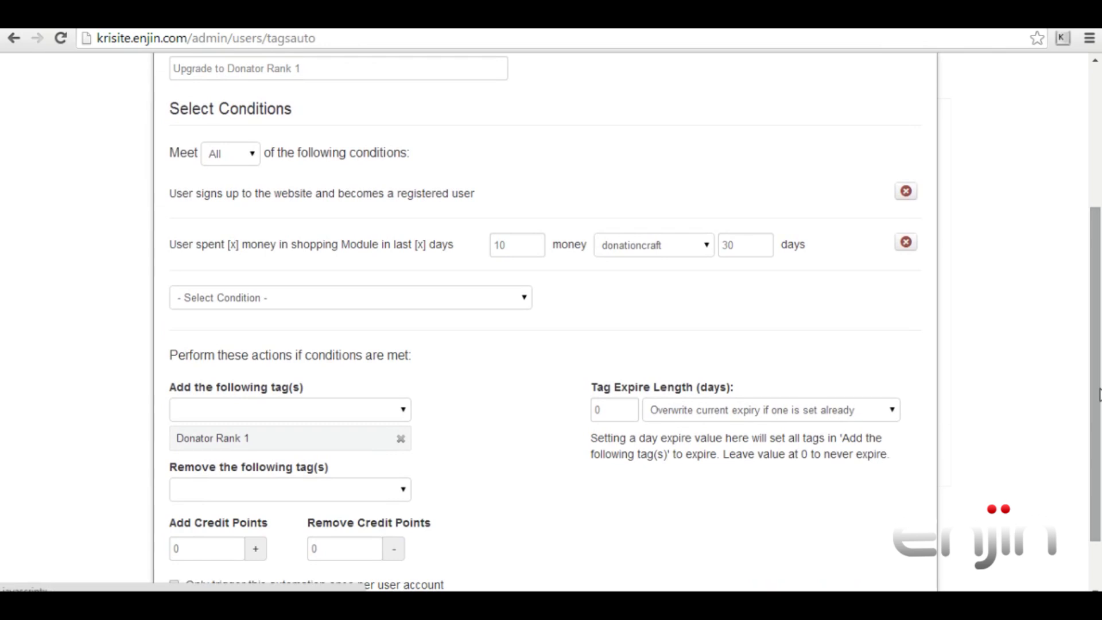
drag(1099, 395, 1099, 440)
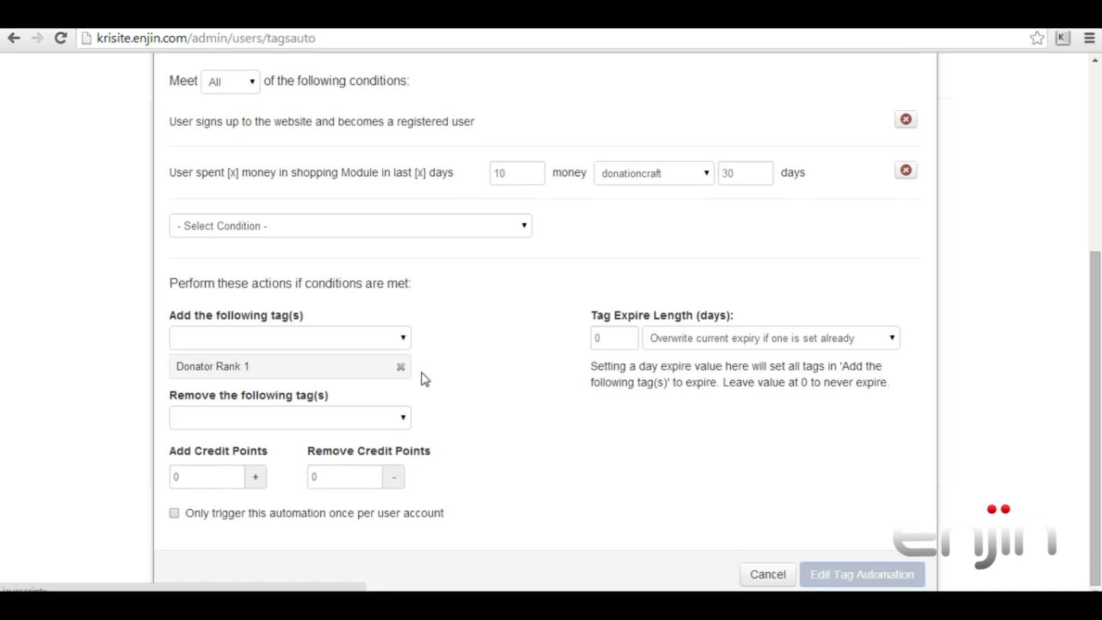
click(767, 574)
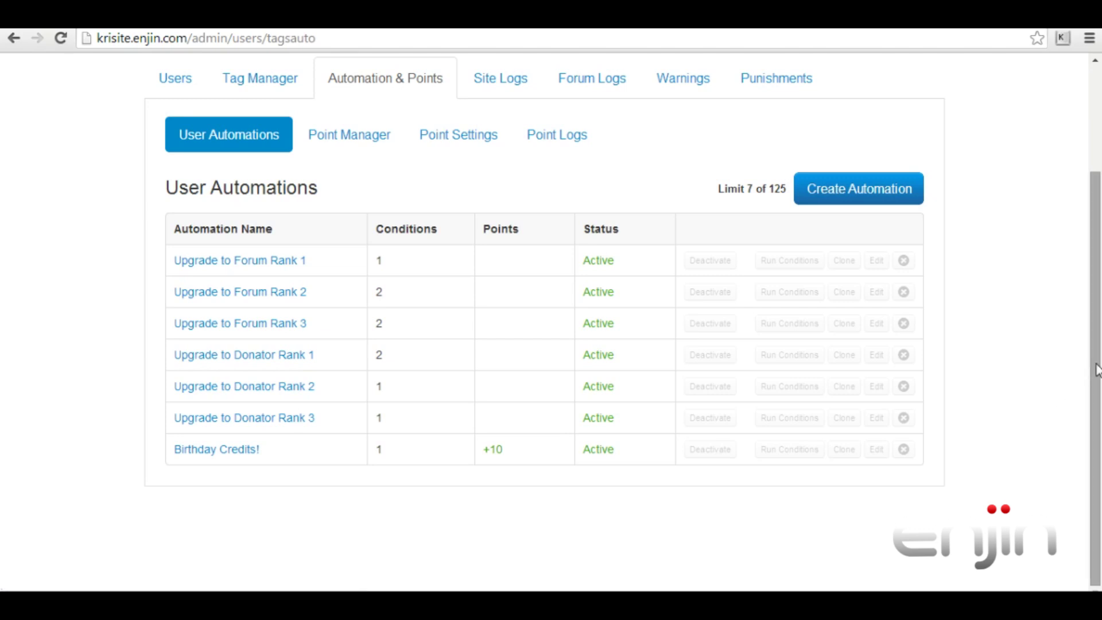
click(878, 388)
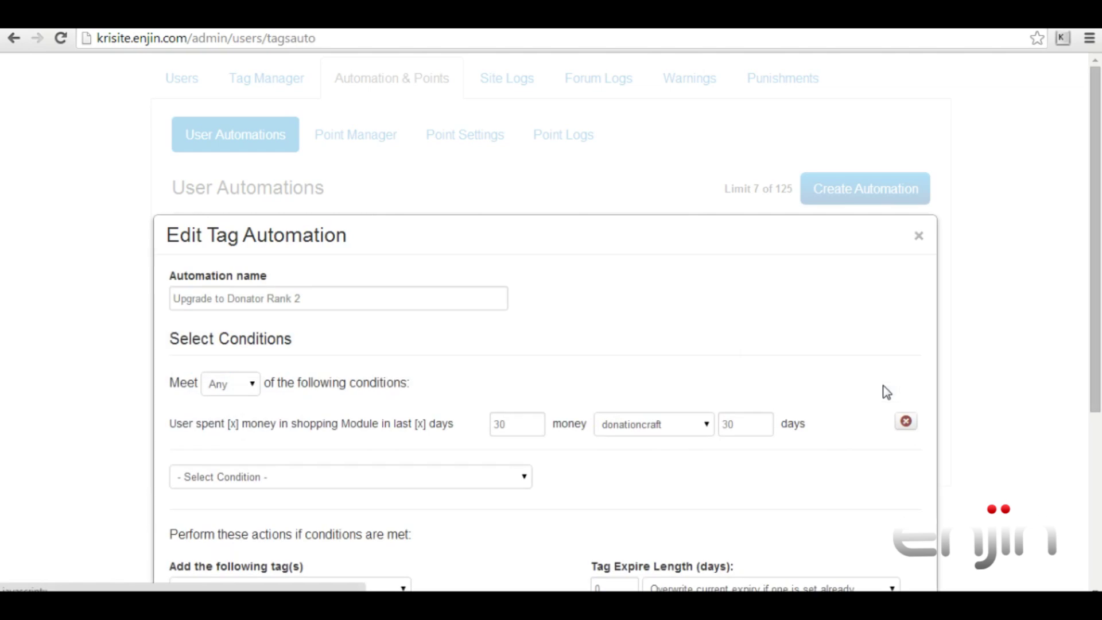
drag(1099, 299, 1099, 416)
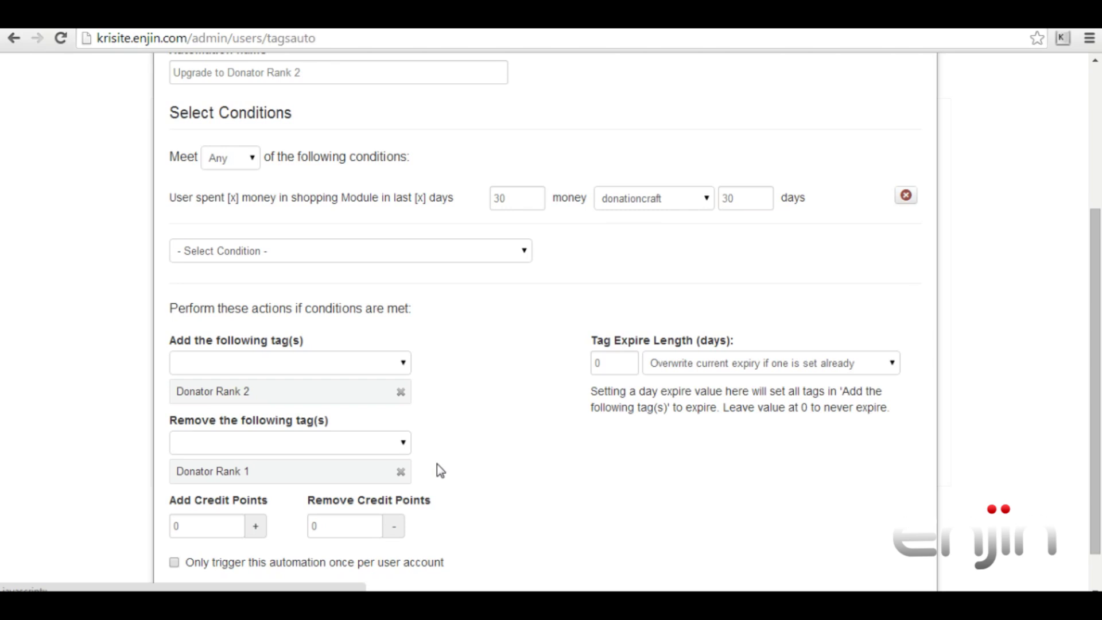
scroll(436, 463, down, 1)
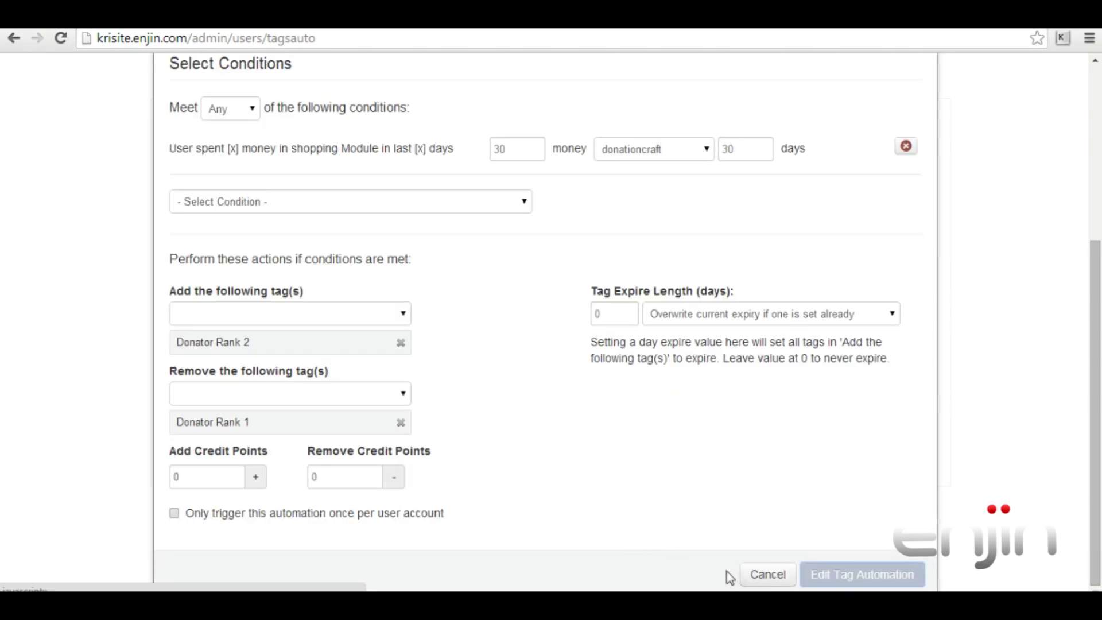
click(755, 574)
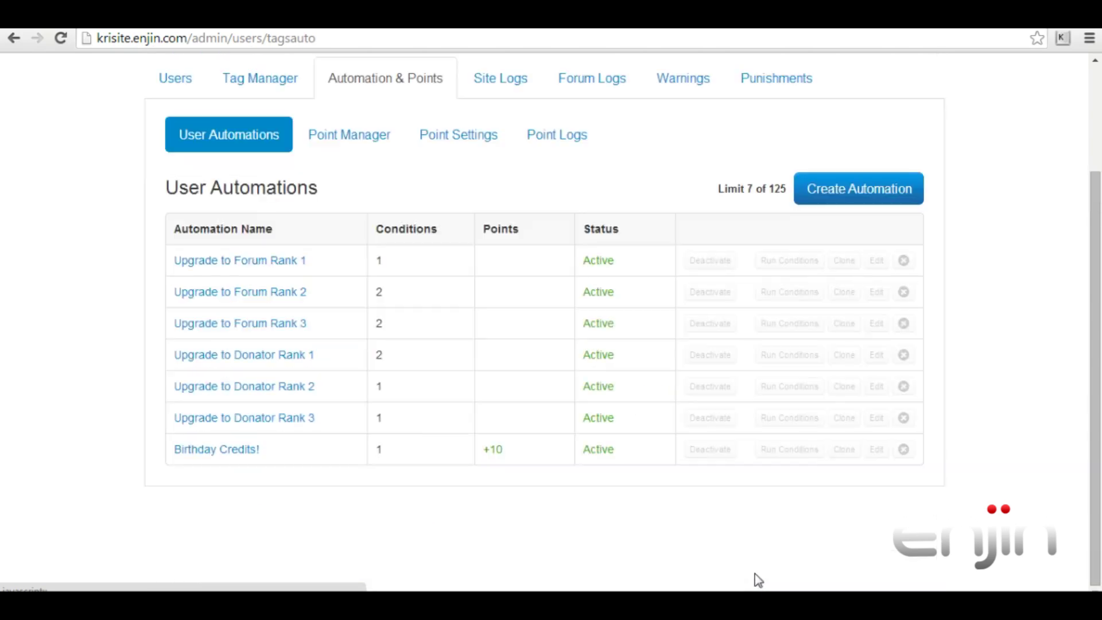
click(876, 418)
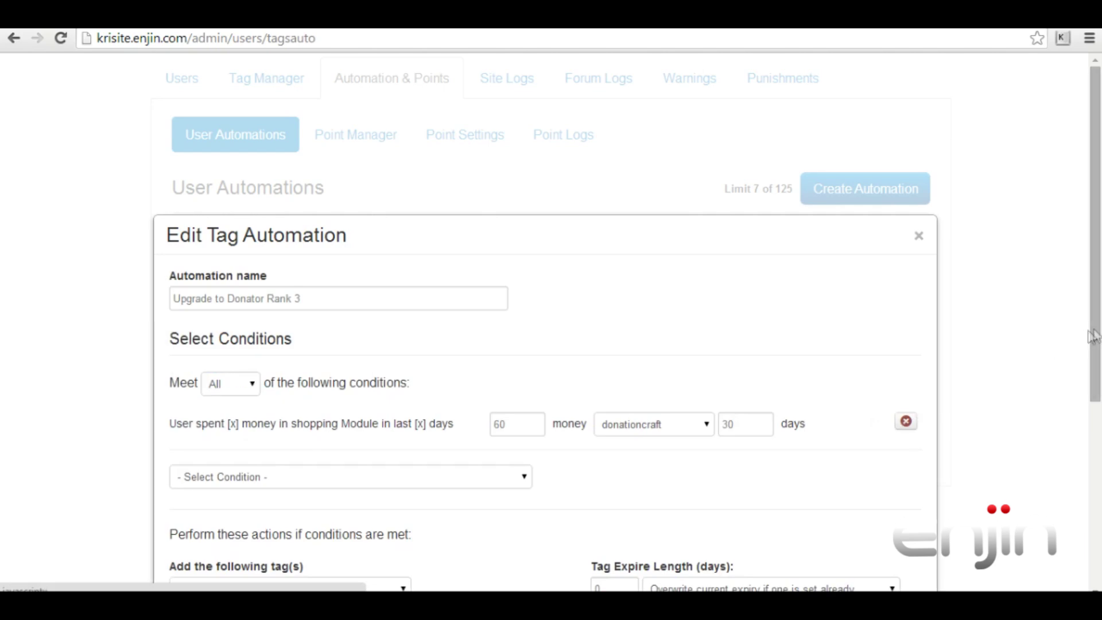
scroll(916, 414, down, 4)
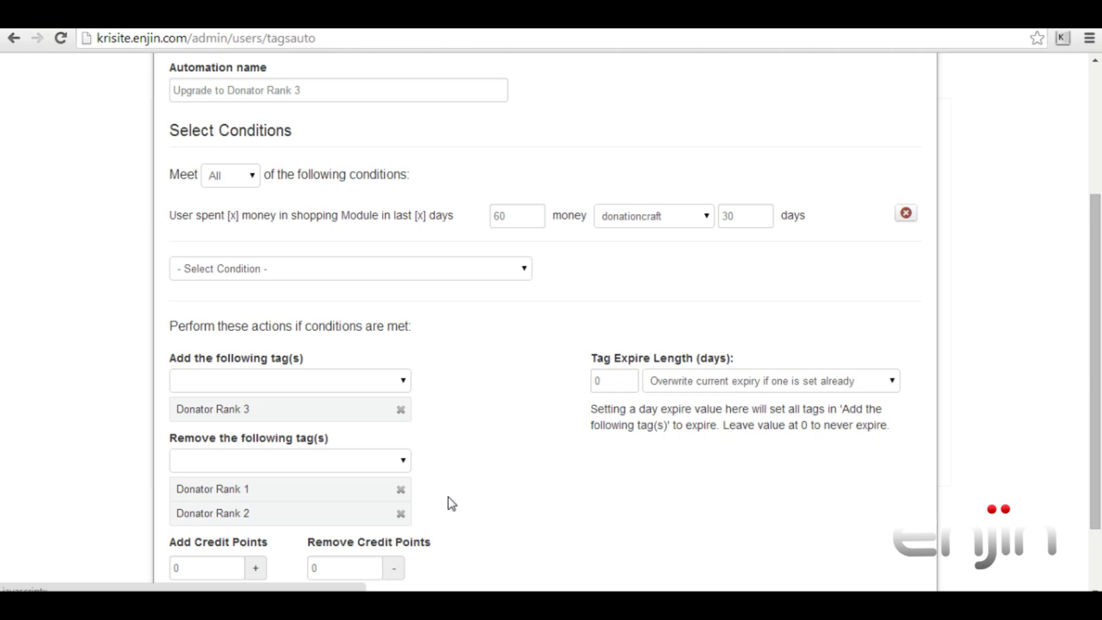
scroll(451, 503, down, 3)
click(756, 582)
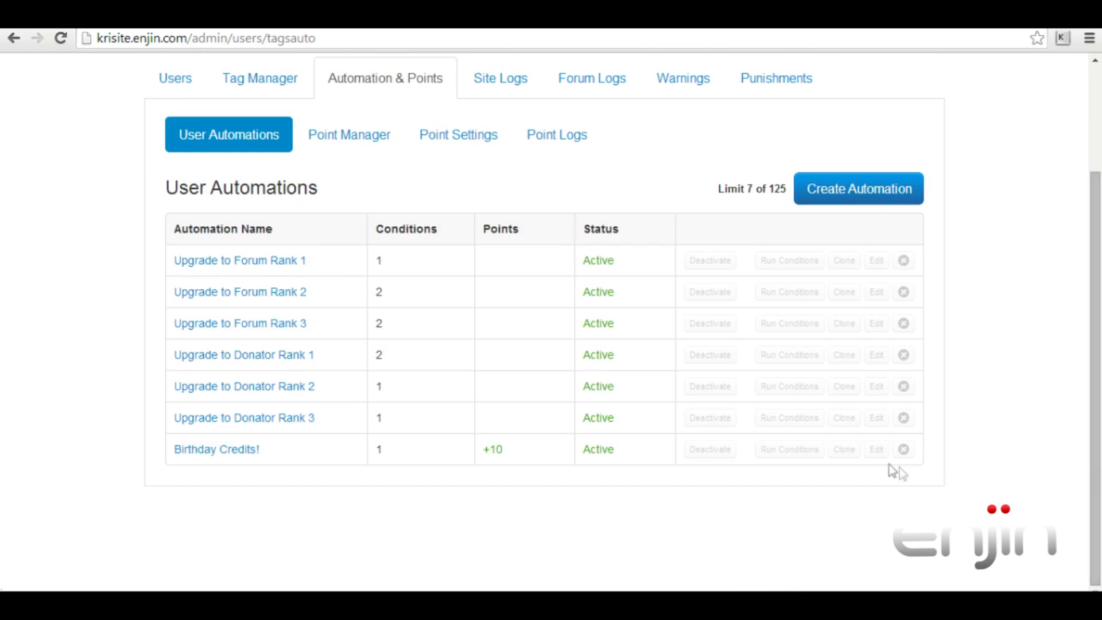
click(876, 449)
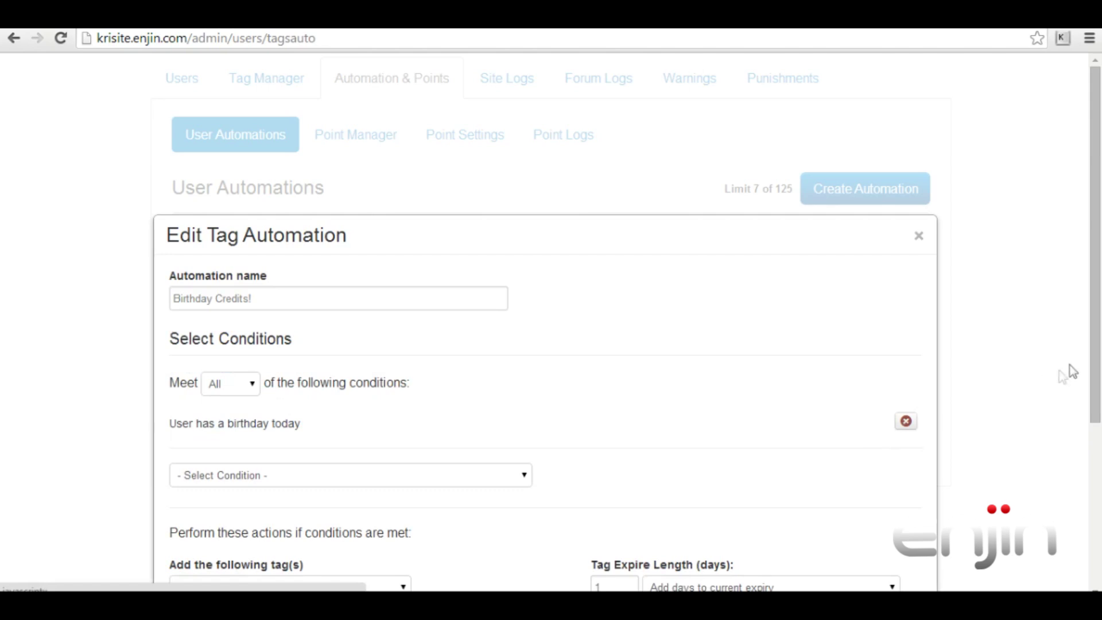
scroll(1095, 367, down, 3)
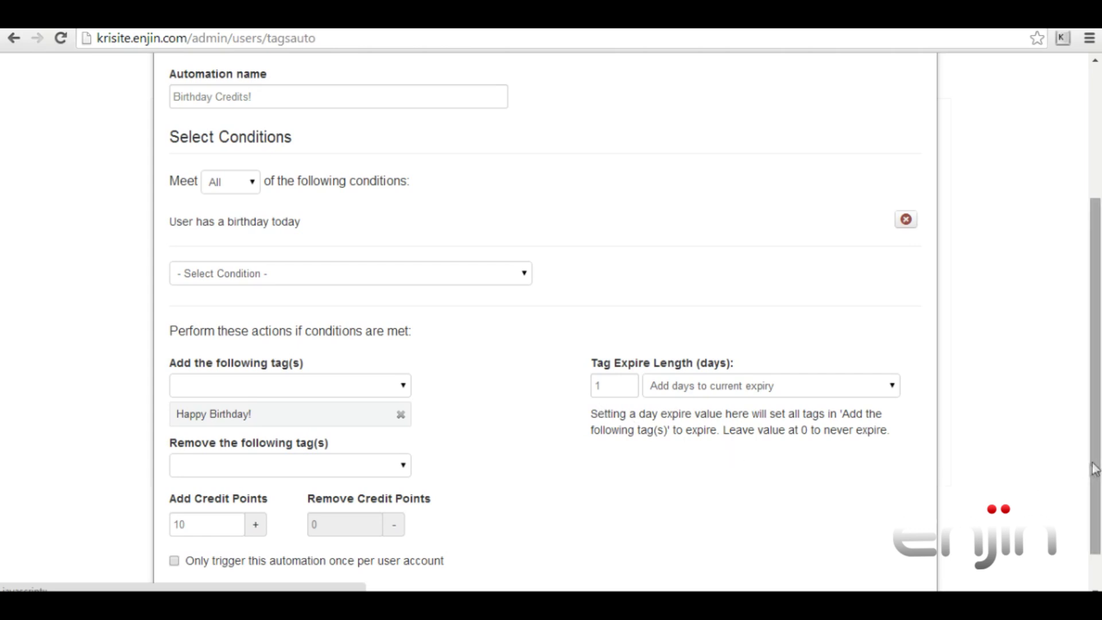
scroll(1095, 478, down, 1)
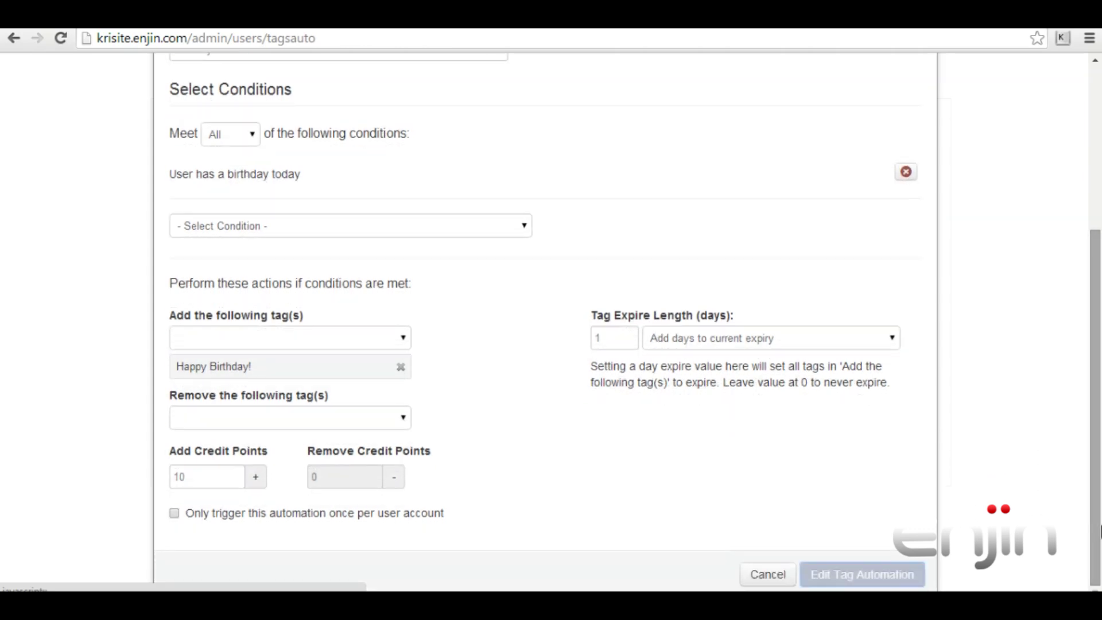
click(774, 576)
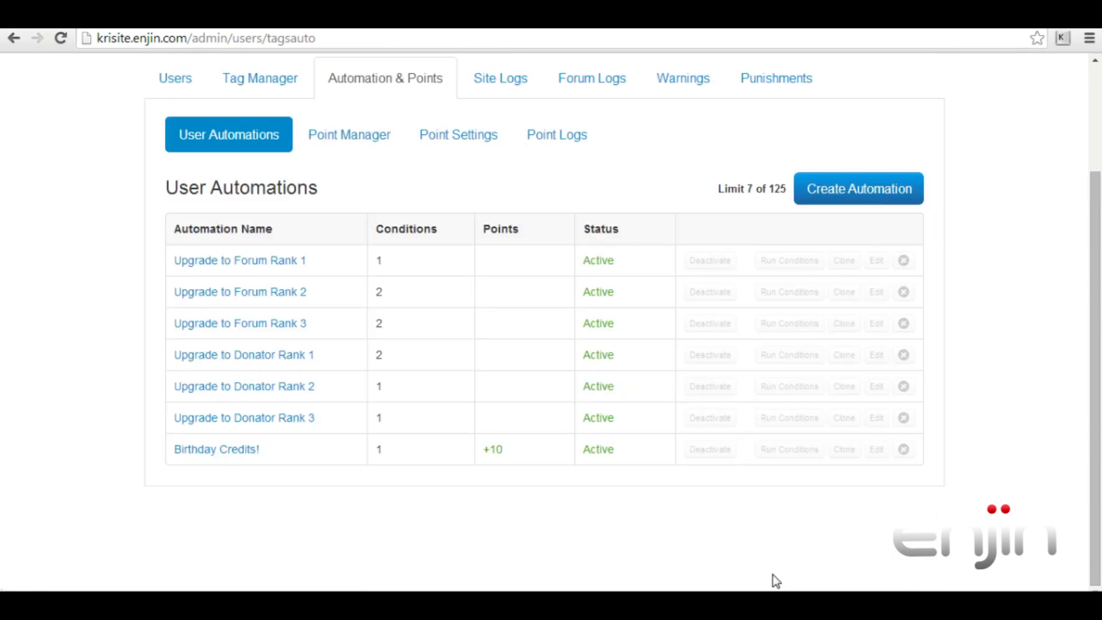